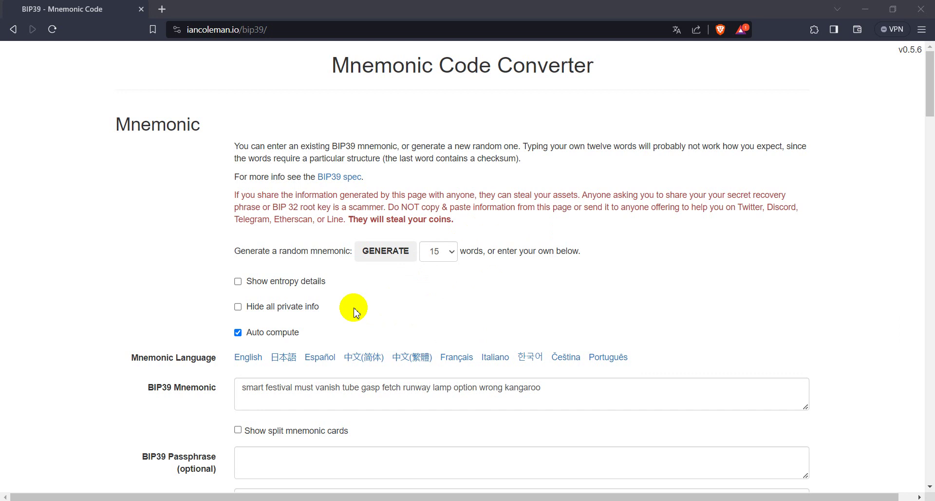
pyautogui.click(931, 96)
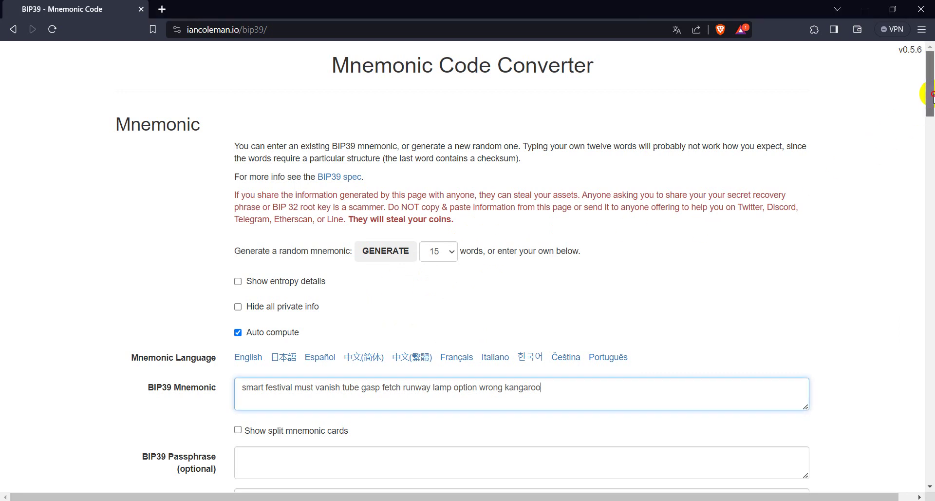
pyautogui.moveTo(932, 96)
pyautogui.mouseDown()
pyautogui.moveTo(931, 128)
pyautogui.moveTo(918, 92)
pyautogui.mouseUp()
pyautogui.moveTo(929, 104); pyautogui.dragTo(931, 121)
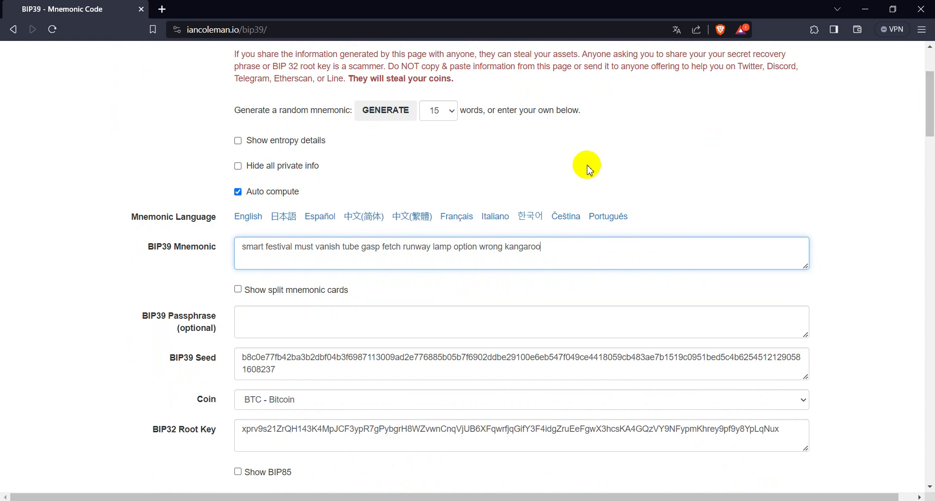
pyautogui.click(552, 250)
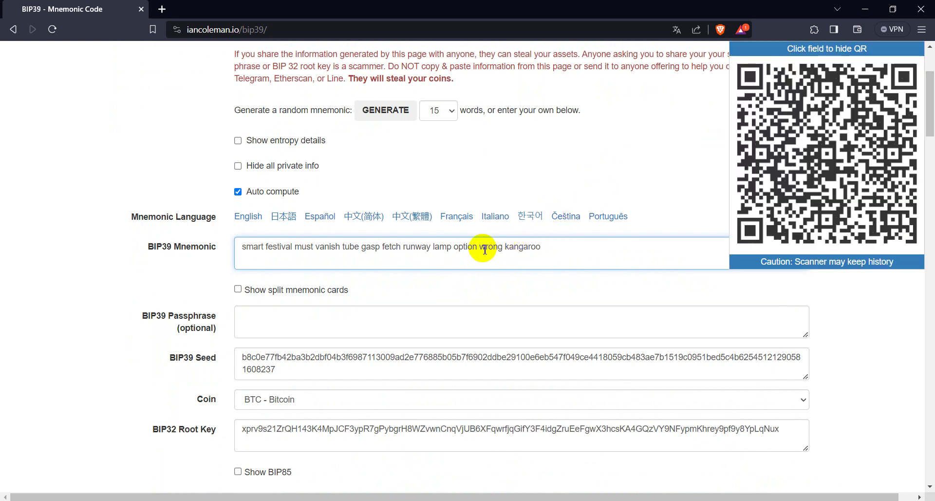
pyautogui.doubleClick(339, 246)
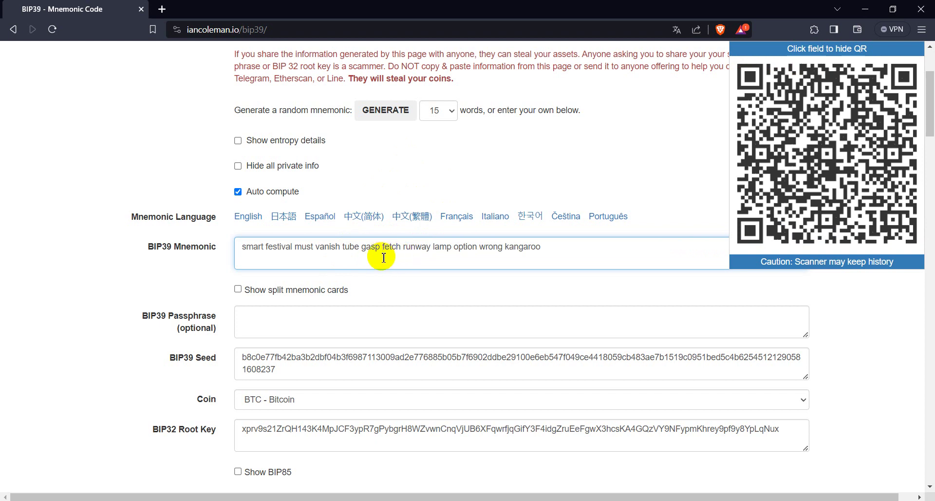
pyautogui.click(95, 330)
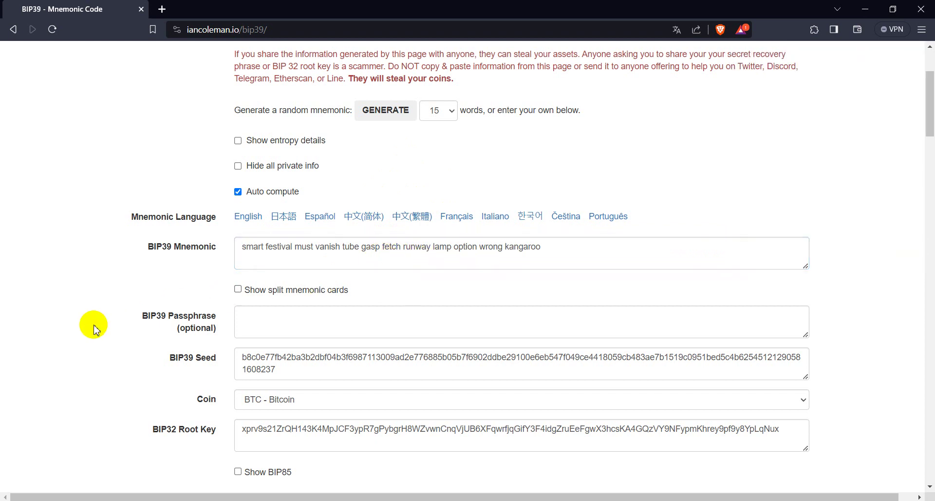
pyautogui.scroll(-3, 95, 329)
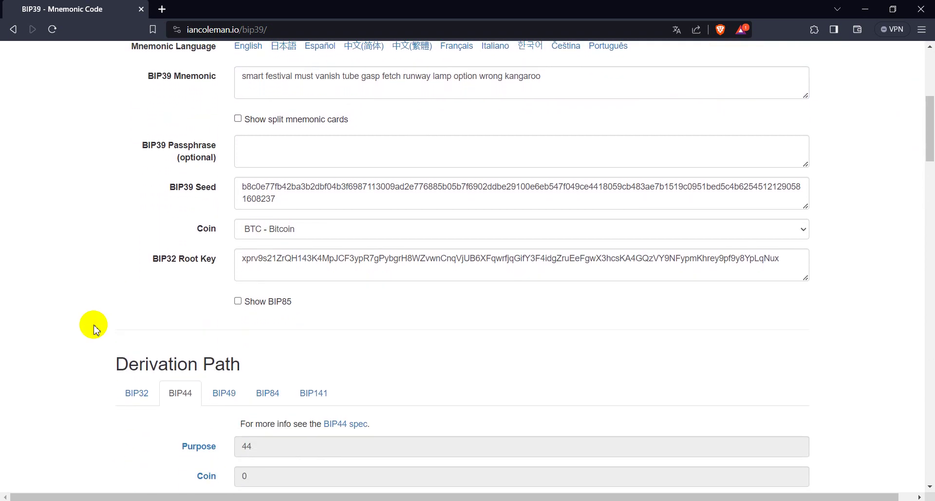
pyautogui.moveTo(932, 142); pyautogui.dragTo(932, 177)
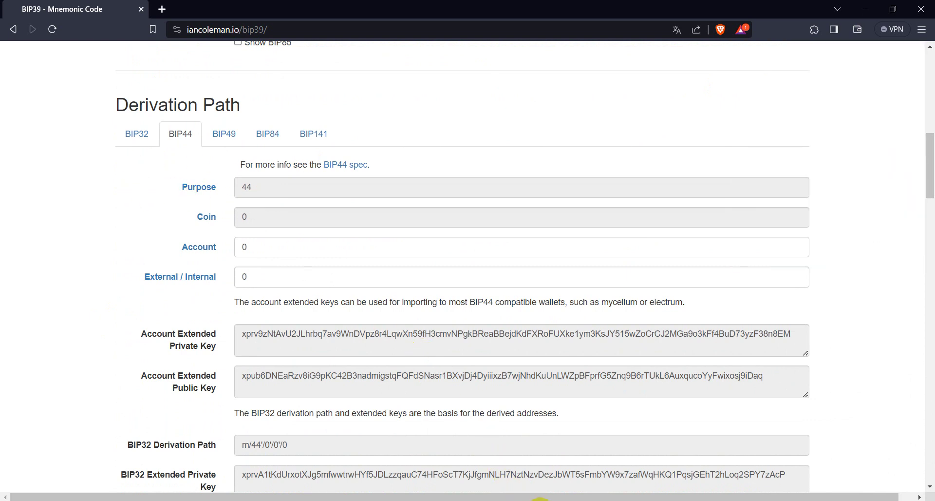
pyautogui.moveTo(417, 489)
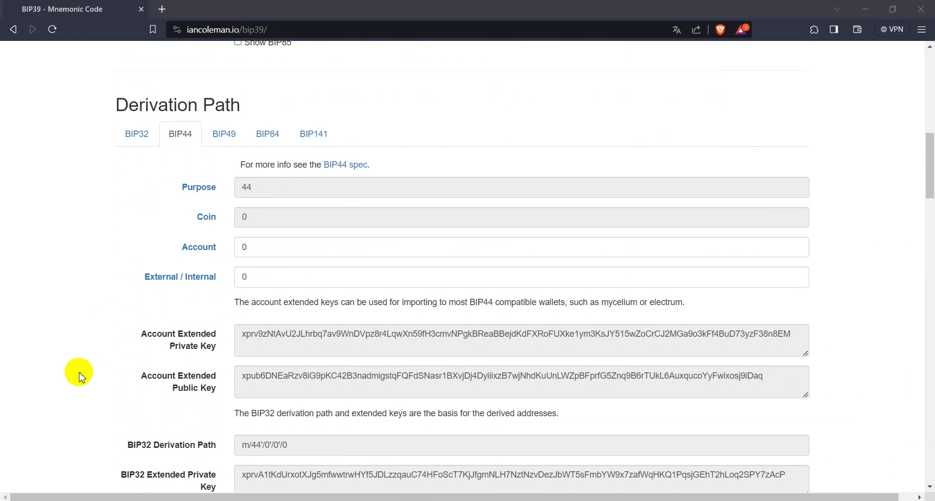
# Switch to BIP32 derivation and replace the m/0 path with m/44'/0/0.
pyautogui.click(130, 140)
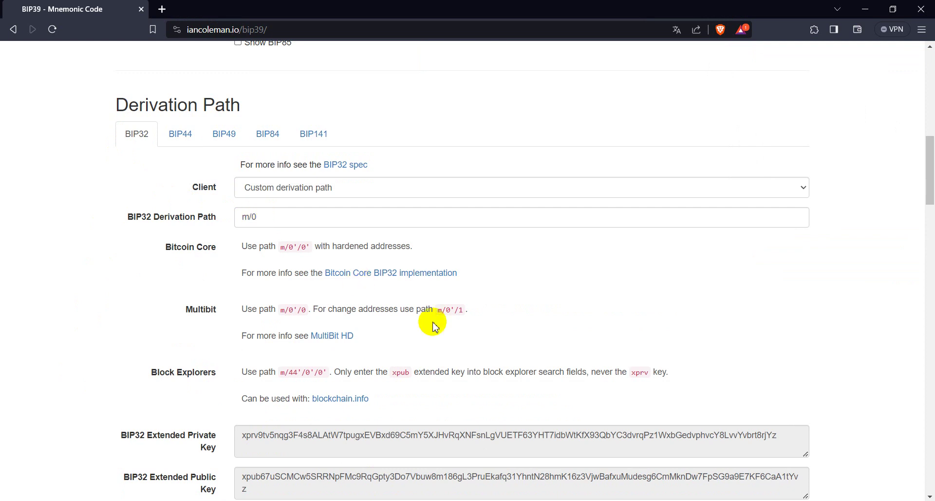
pyautogui.moveTo(428, 484)
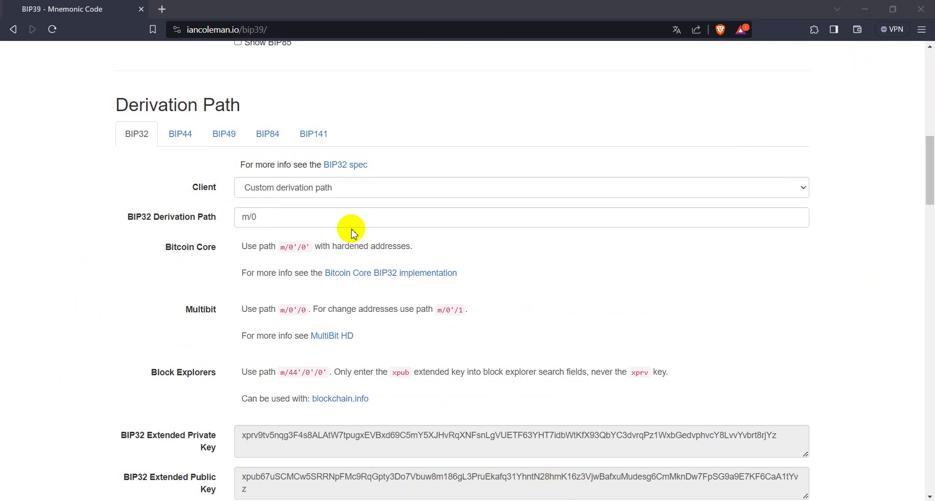
pyautogui.moveTo(308, 217); pyautogui.dragTo(227, 220)
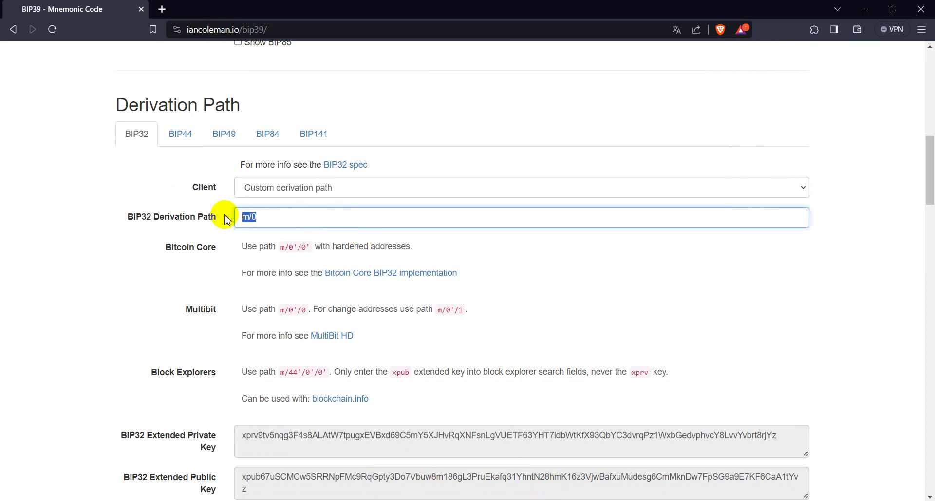
pyautogui.write("m/44'/0/0")
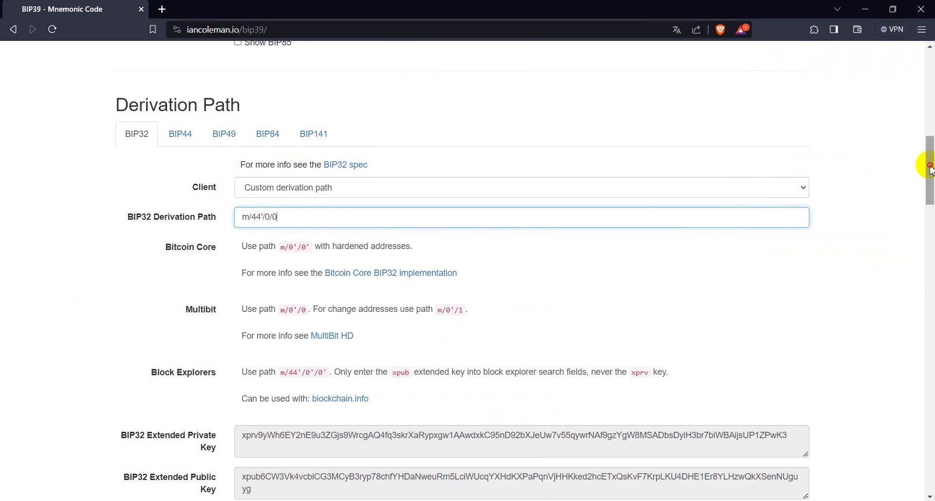
pyautogui.moveTo(930, 168); pyautogui.dragTo(931, 124)
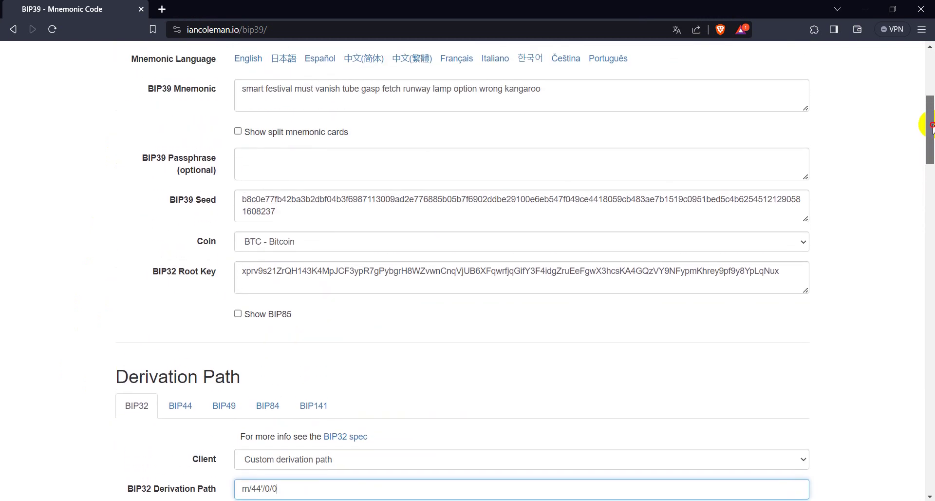
# Enter a BIP39 passphrase so the seed and root key recalculate.
pyautogui.click(283, 159)
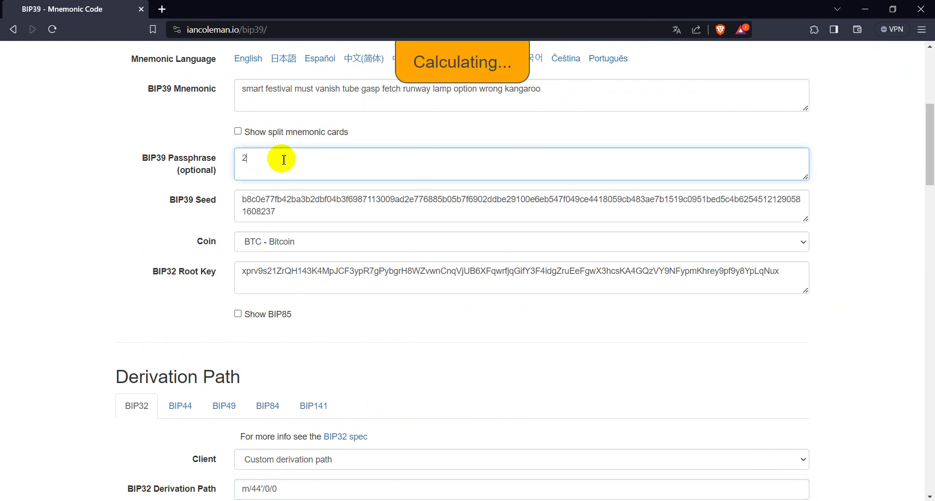
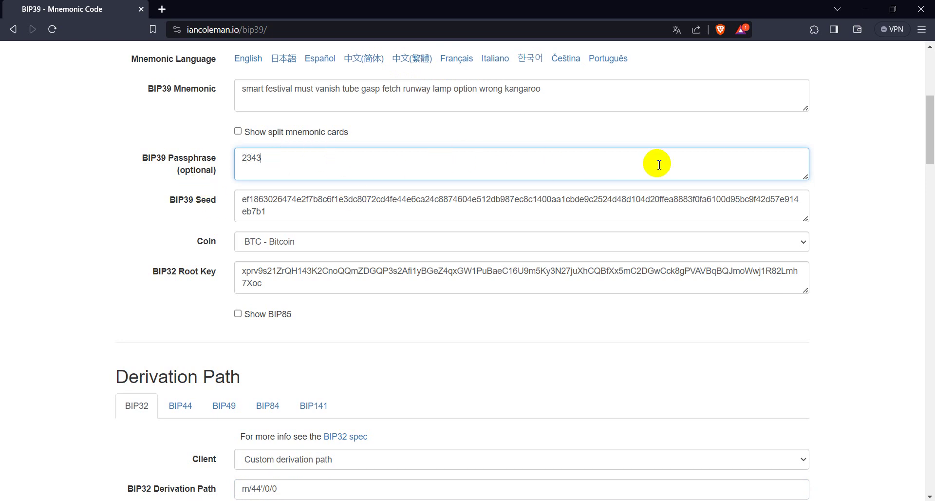
pyautogui.scroll(2, 930, 130)
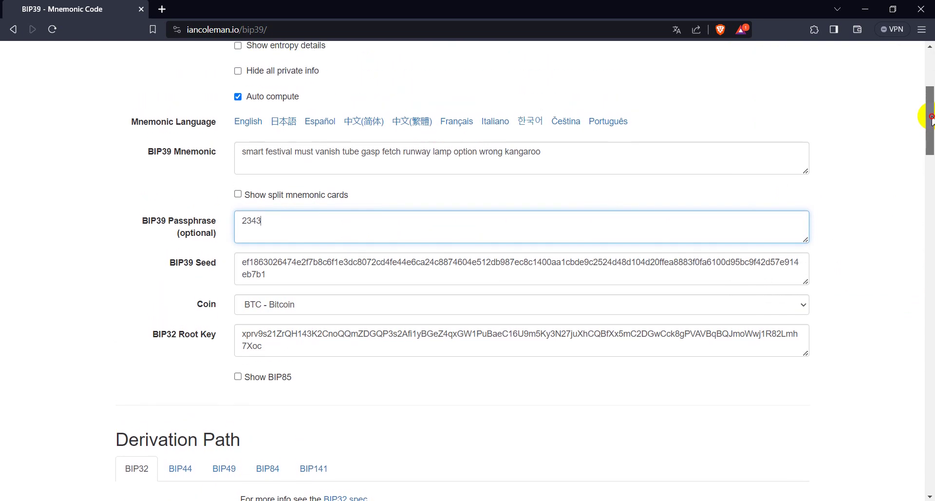
pyautogui.scroll(-9, 931, 97)
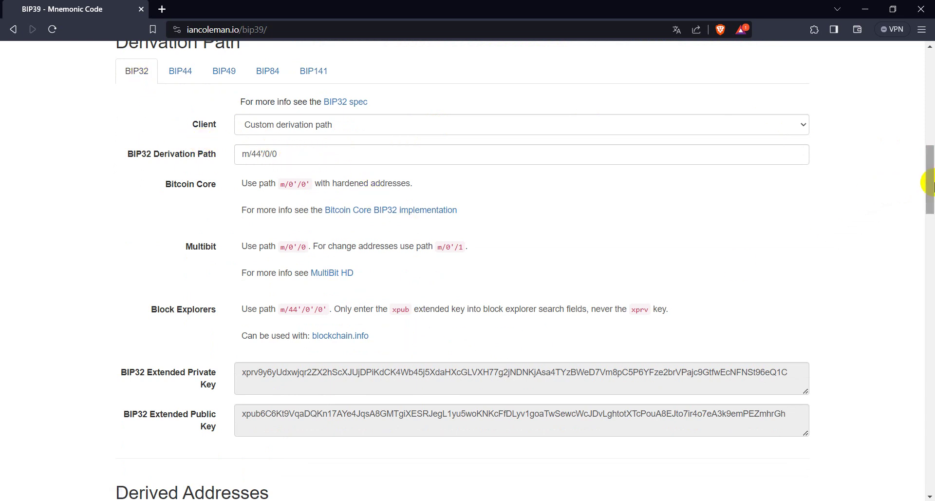
pyautogui.moveTo(931, 189); pyautogui.dragTo(931, 242)
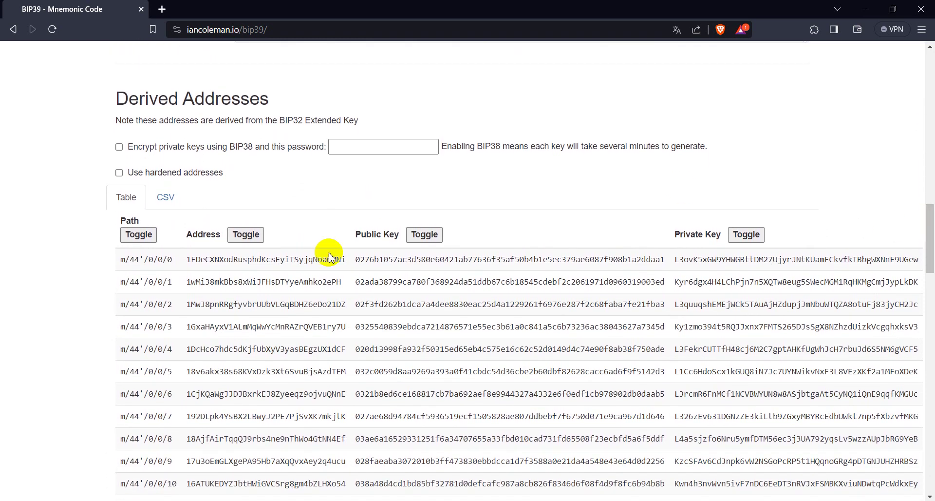
pyautogui.moveTo(249, 281)
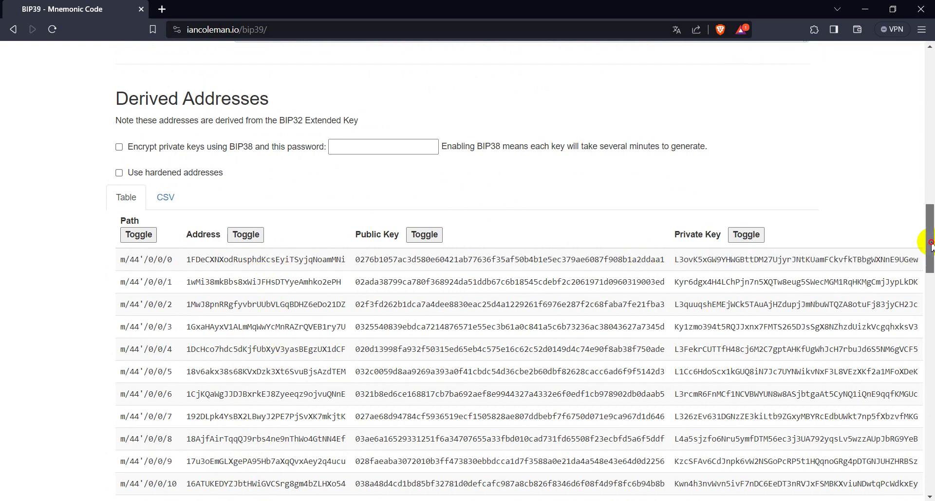
pyautogui.moveTo(931, 246); pyautogui.dragTo(925, 142)
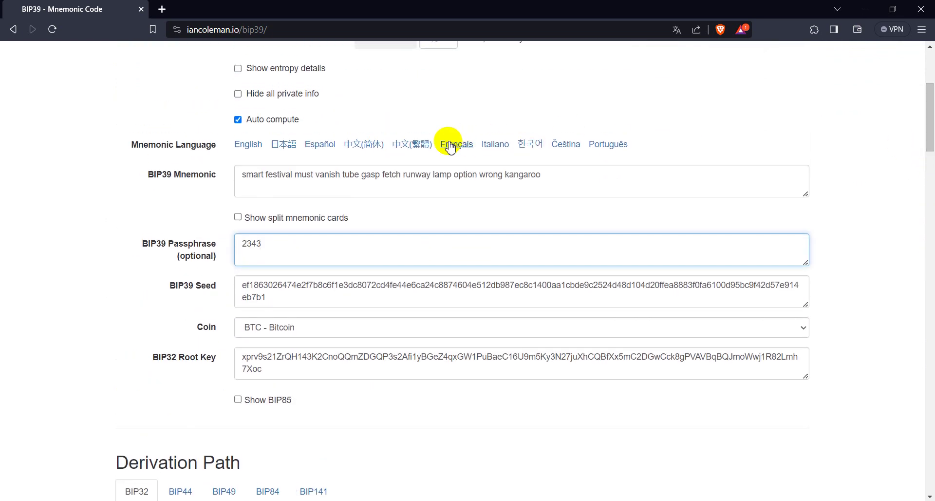
# Select the private keys of the first two derived addresses, then return to the page top.
pyautogui.doubleClick(552, 176)
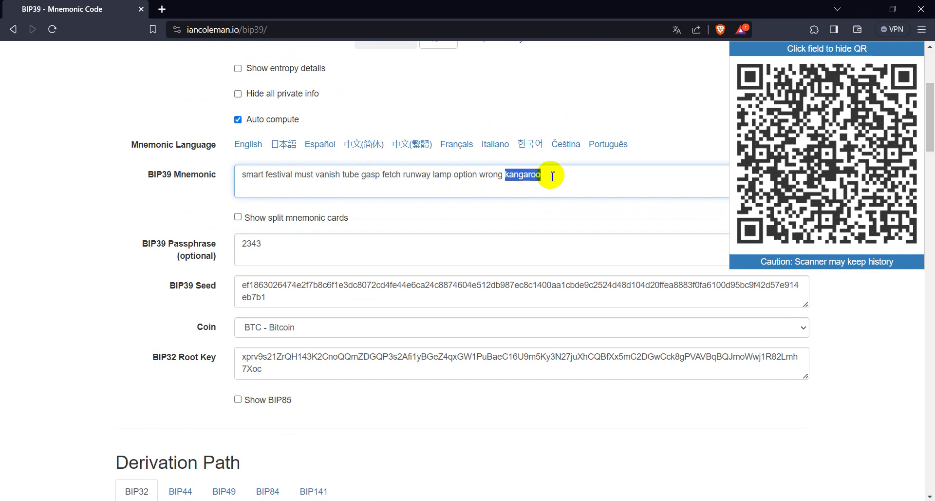
pyautogui.click(552, 176)
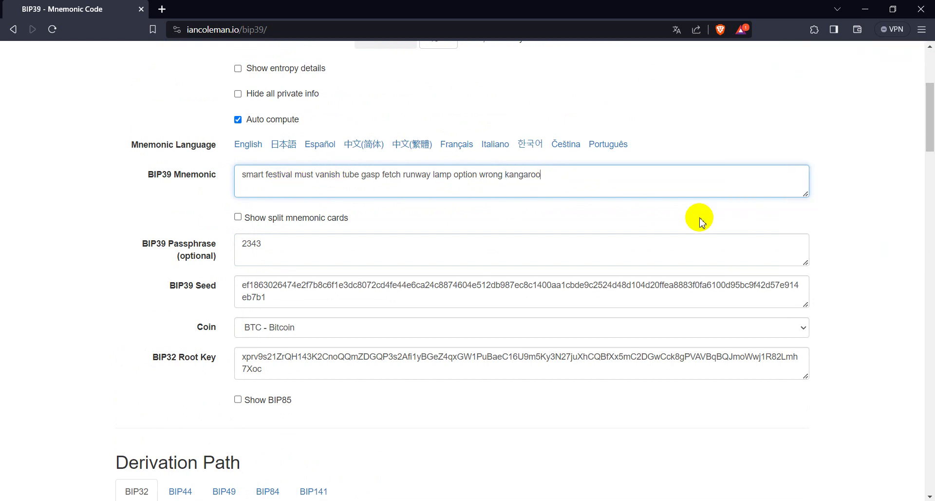
pyautogui.moveTo(930, 131); pyautogui.dragTo(931, 258)
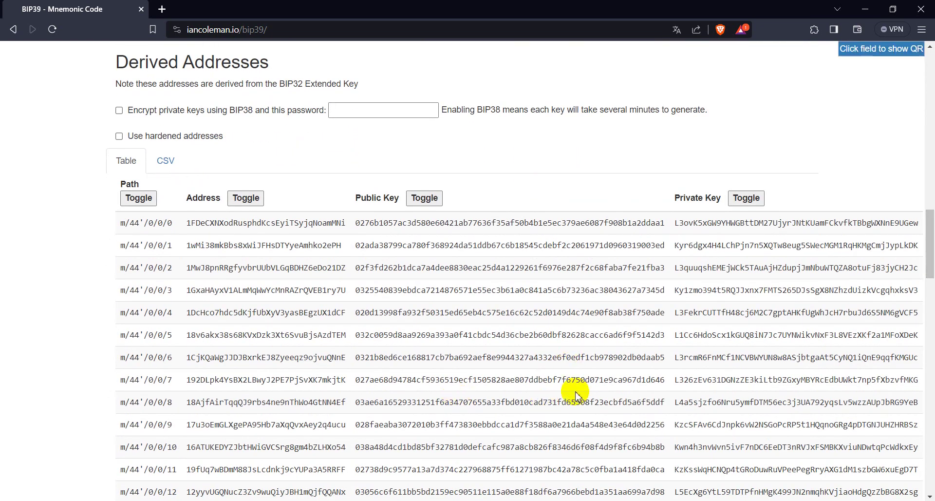
pyautogui.doubleClick(687, 227)
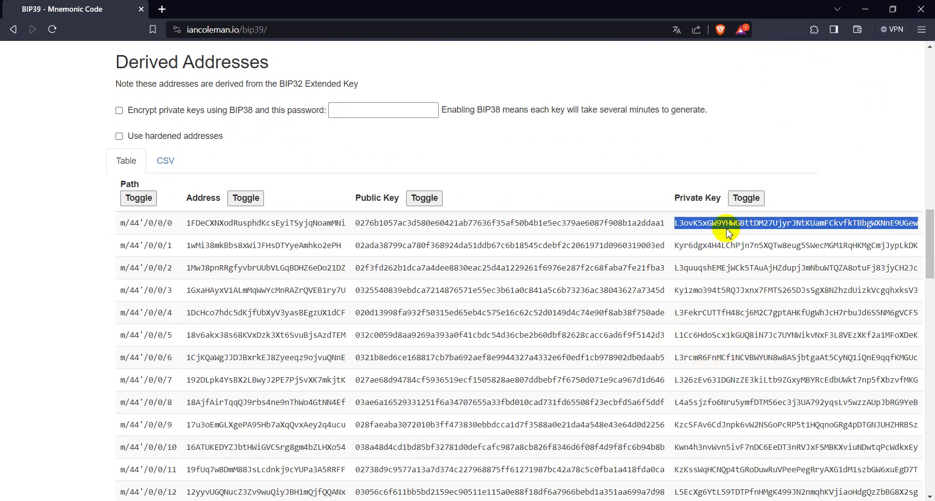
pyautogui.click(703, 246)
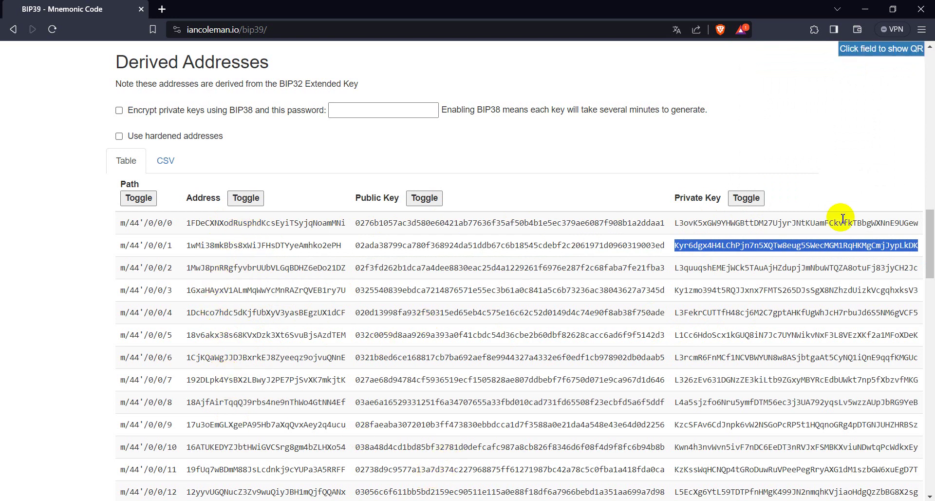
pyautogui.moveTo(929, 250); pyautogui.dragTo(930, 72)
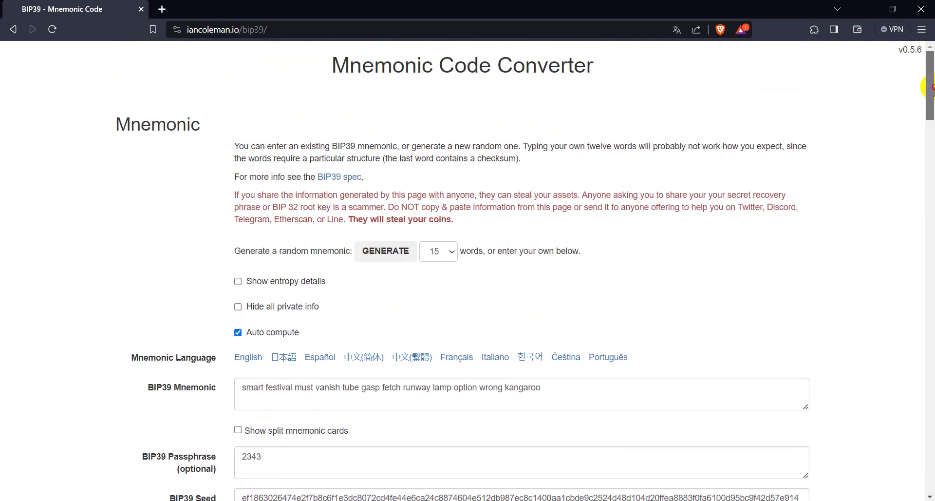
# Delete the passphrase from the BIP39 Passphrase field, reverting to passphrase-free keys.
pyautogui.scroll(-2, 426, 485)
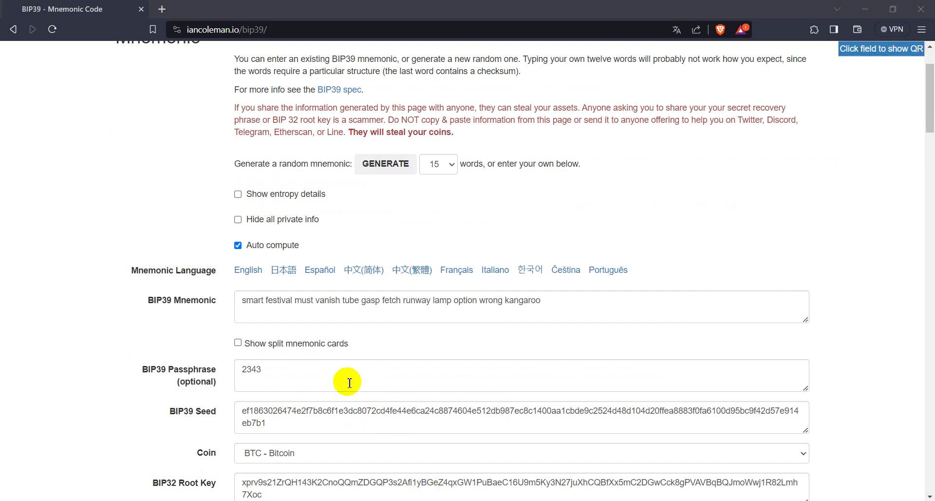
pyautogui.click(289, 371)
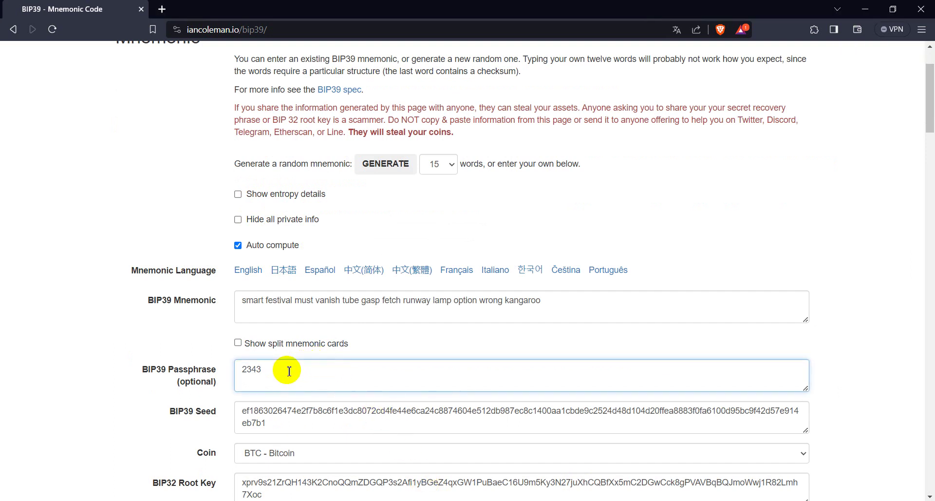
pyautogui.press('BackSpace')
pyautogui.press('BackSpace')
pyautogui.press('BackSpace')
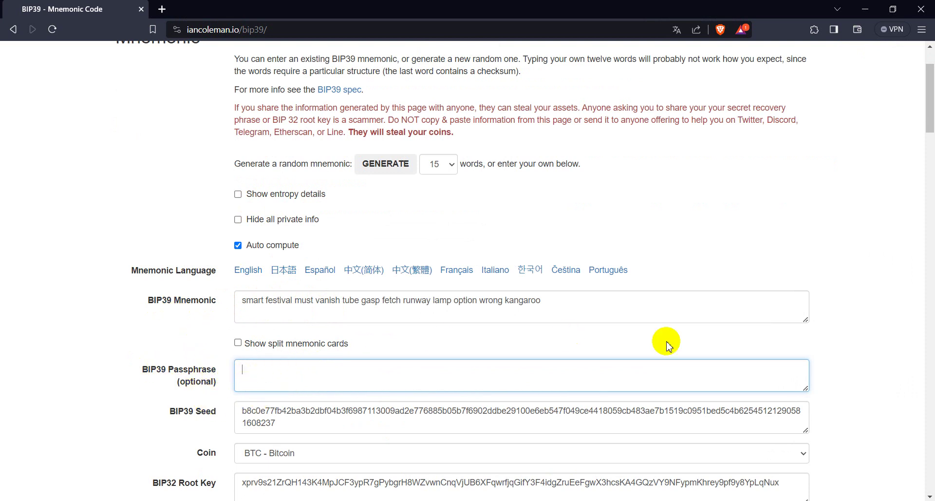
pyautogui.moveTo(930, 118); pyautogui.dragTo(930, 175)
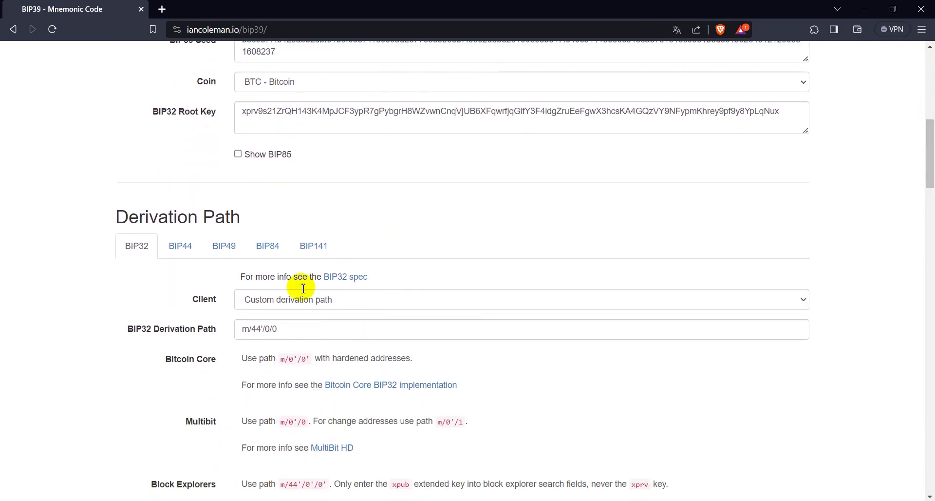
# Switch derivation to the BIP44 standard, giving the m/44'/0'/0'/0 path.
pyautogui.click(184, 251)
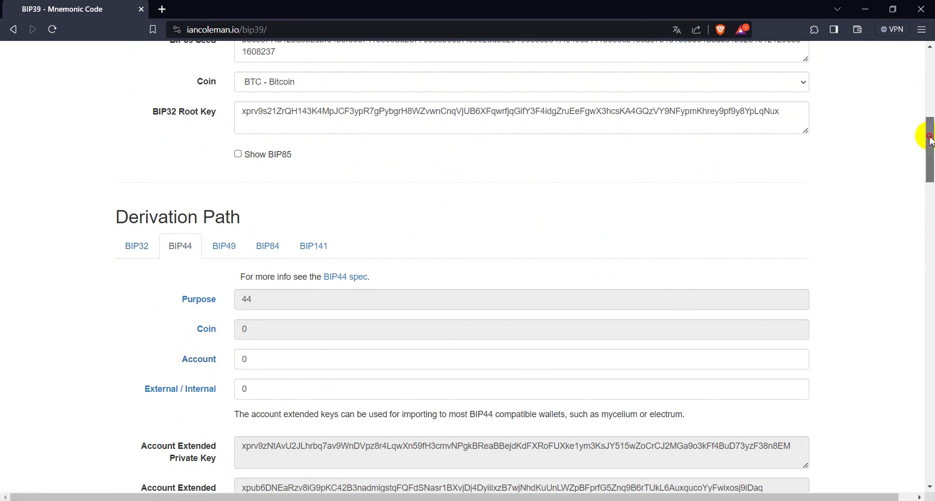
pyautogui.moveTo(931, 135); pyautogui.dragTo(931, 175)
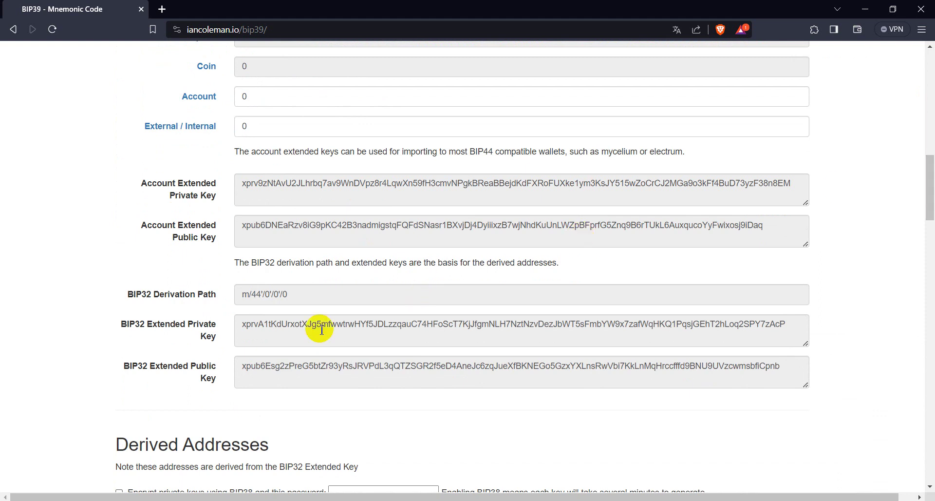
pyautogui.moveTo(292, 294); pyautogui.dragTo(203, 286)
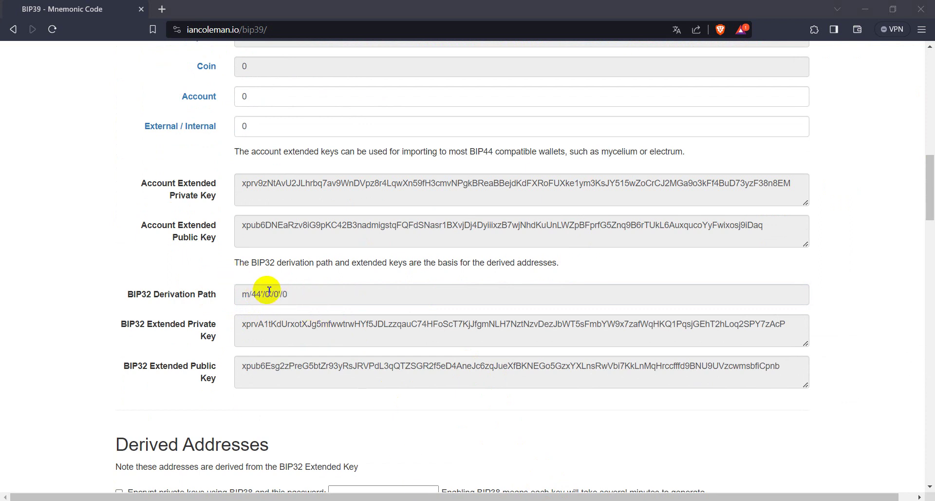
pyautogui.moveTo(930, 187); pyautogui.dragTo(931, 248)
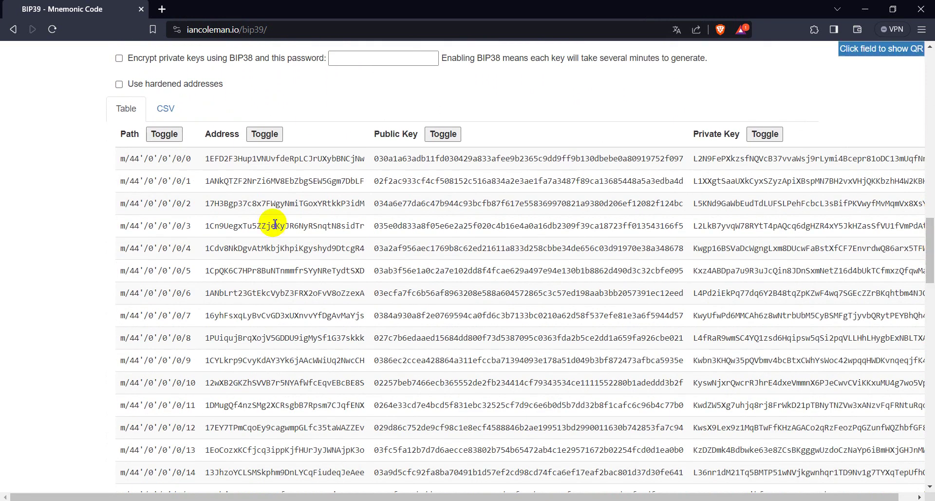
# Select the derived addresses in rows /0/0 through /0/3 to view them.
pyautogui.click(268, 159)
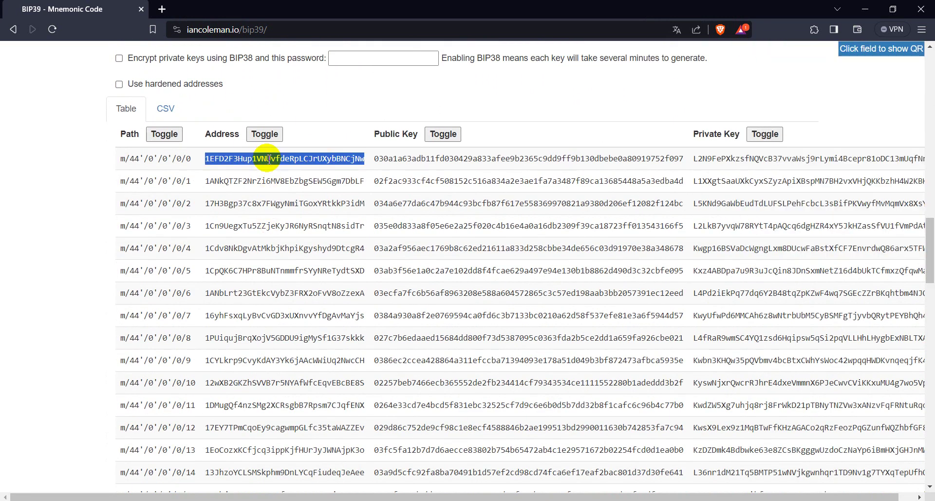
pyautogui.click(270, 179)
pyautogui.click(270, 180)
pyautogui.click(274, 201)
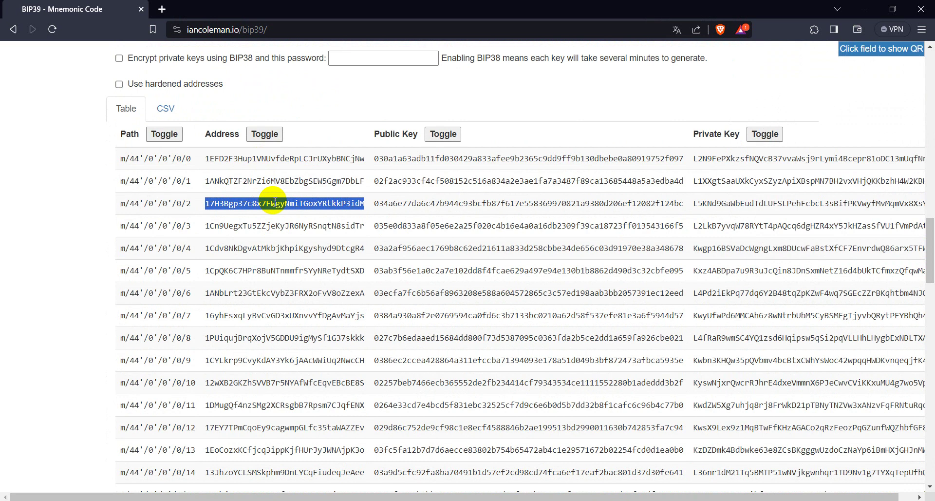
pyautogui.click(274, 201)
pyautogui.doubleClick(271, 223)
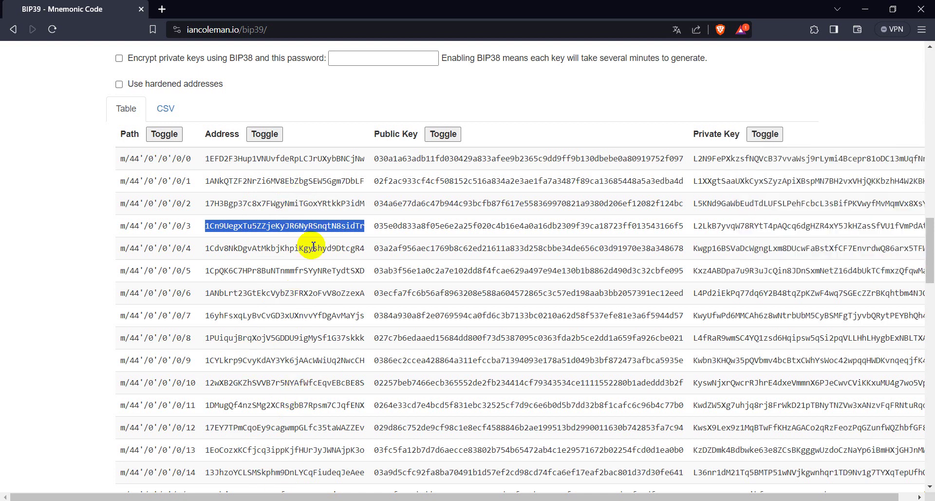
pyautogui.moveTo(289, 311)
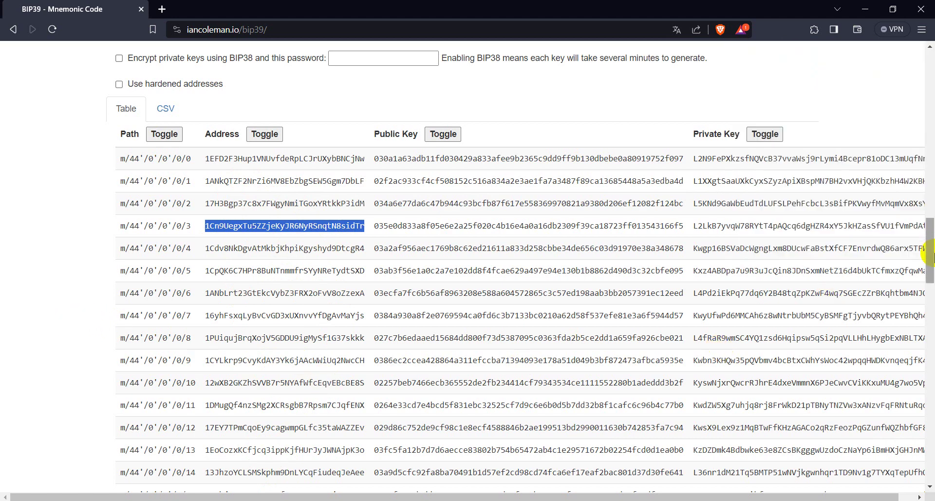
pyautogui.moveTo(927, 253)
pyautogui.mouseDown()
pyautogui.moveTo(928, 370)
pyautogui.moveTo(926, 253)
pyautogui.mouseUp()
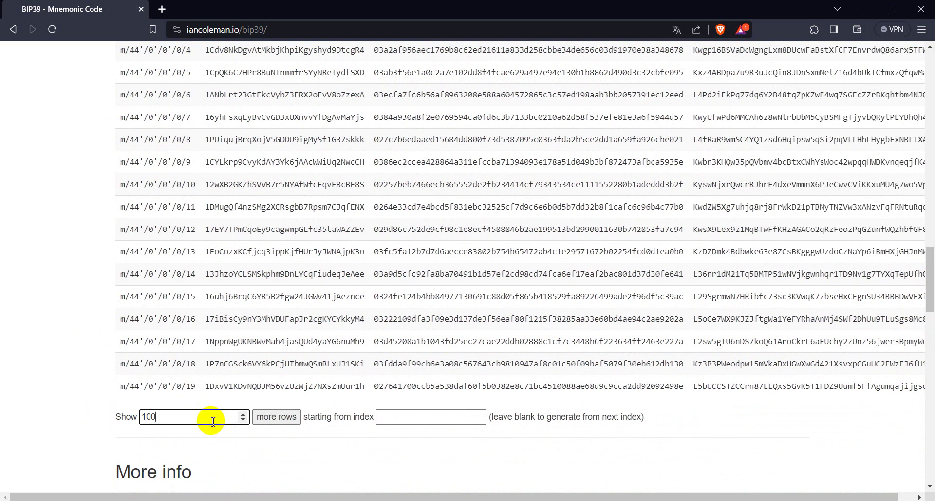
# Extend the address table past /0/19, then scroll back up to the mnemonic settings.
pyautogui.click(286, 418)
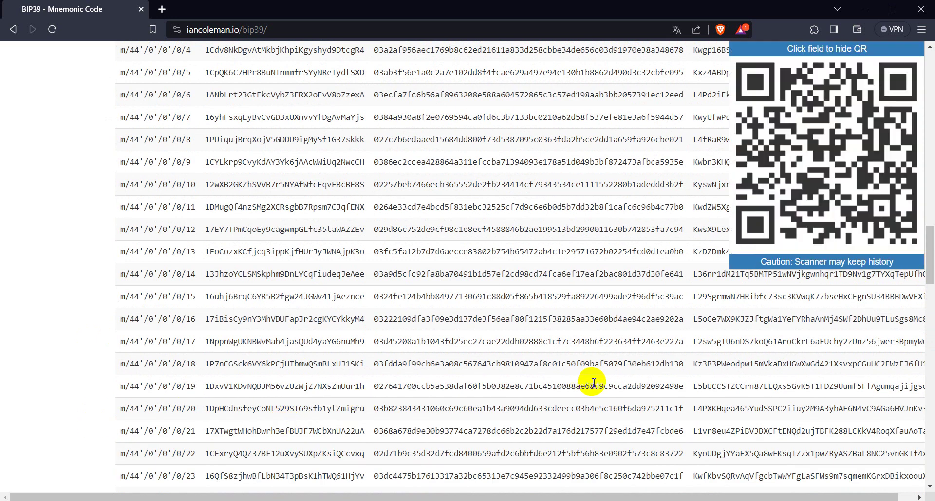
pyautogui.moveTo(930, 251); pyautogui.dragTo(928, 194)
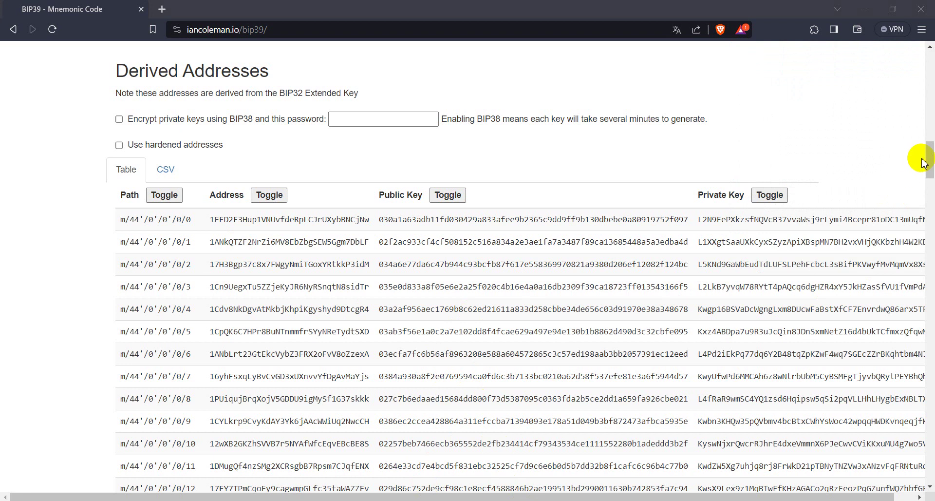
pyautogui.moveTo(930, 165); pyautogui.dragTo(930, 82)
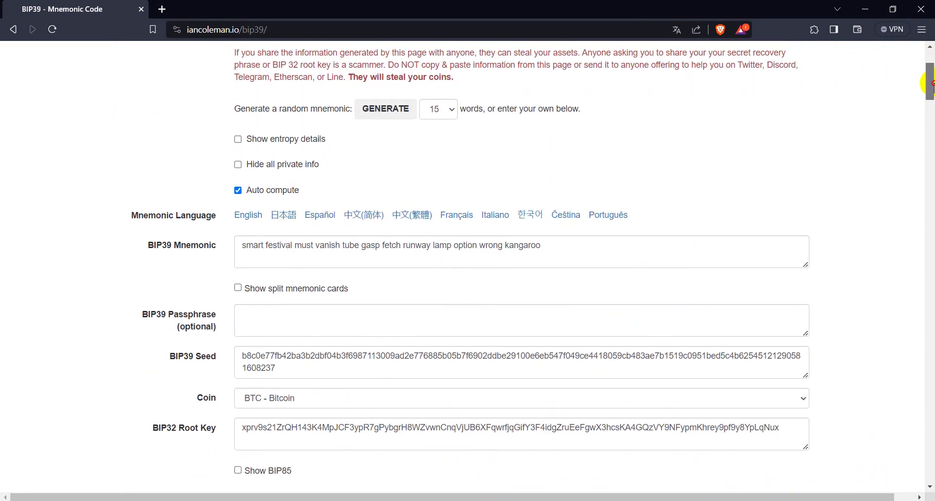
pyautogui.doubleClick(396, 250)
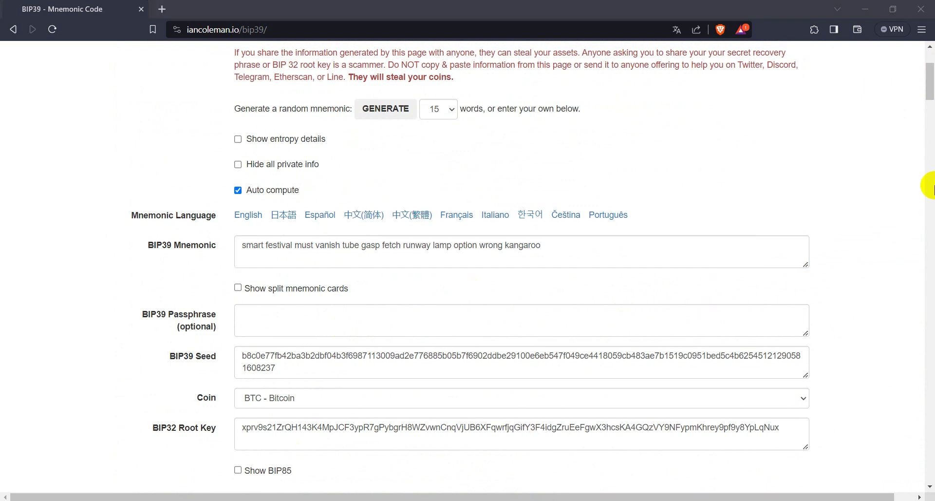
pyautogui.moveTo(931, 73); pyautogui.dragTo(931, 103)
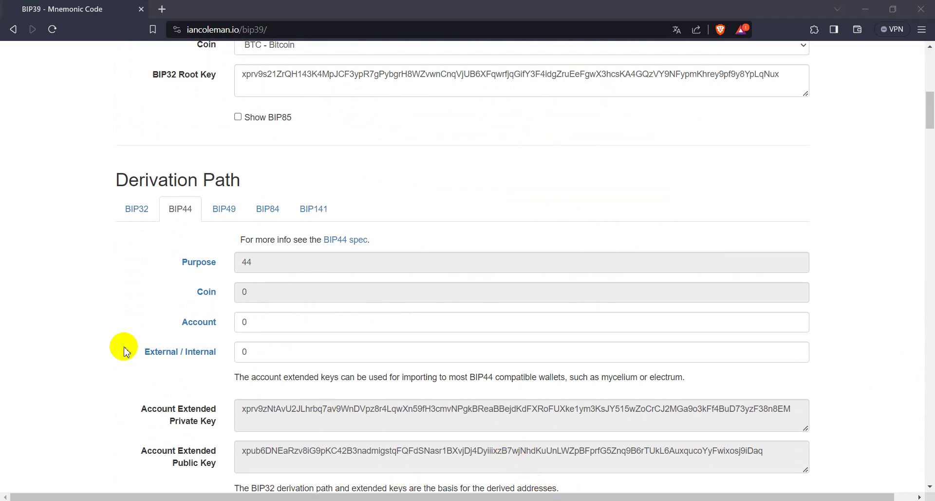
# Switch back to BIP32 and replace the path m/44'/0/0 with m/0'/0.
pyautogui.click(138, 213)
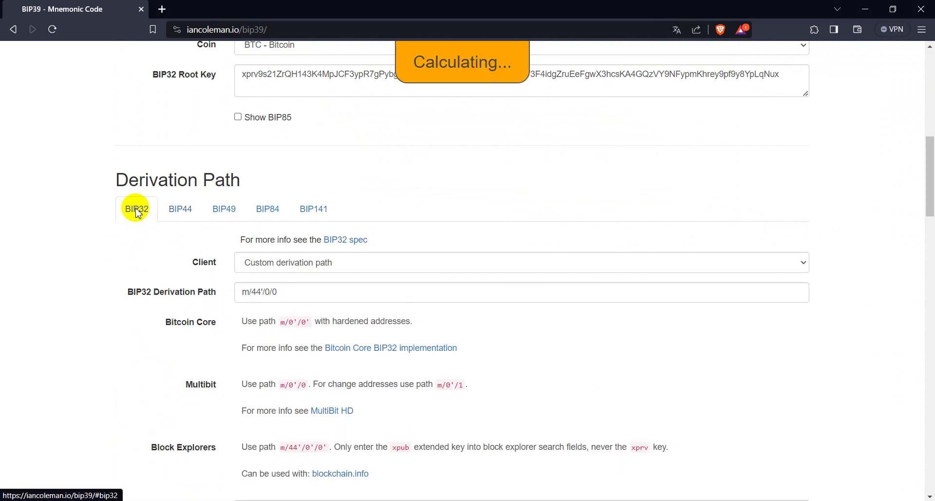
pyautogui.moveTo(277, 292); pyautogui.dragTo(231, 297)
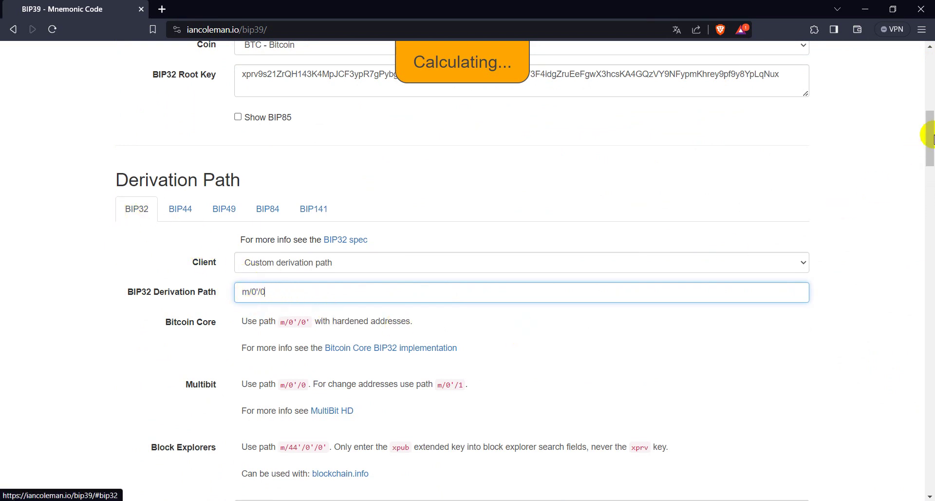
pyautogui.moveTo(931, 134); pyautogui.dragTo(931, 177)
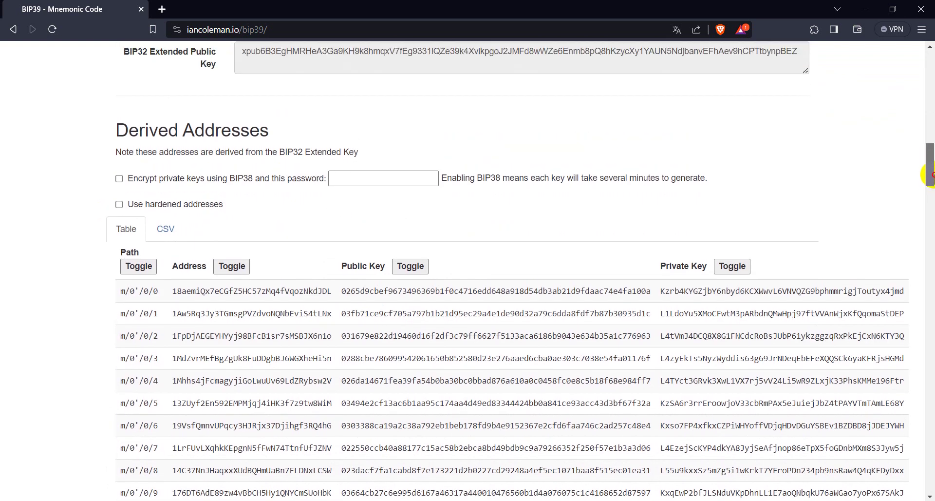
# Select addresses m/0'/0/0 to m/0'/0/2, then the m/0'/0/0 private key.
pyautogui.doubleClick(211, 291)
pyautogui.doubleClick(220, 309)
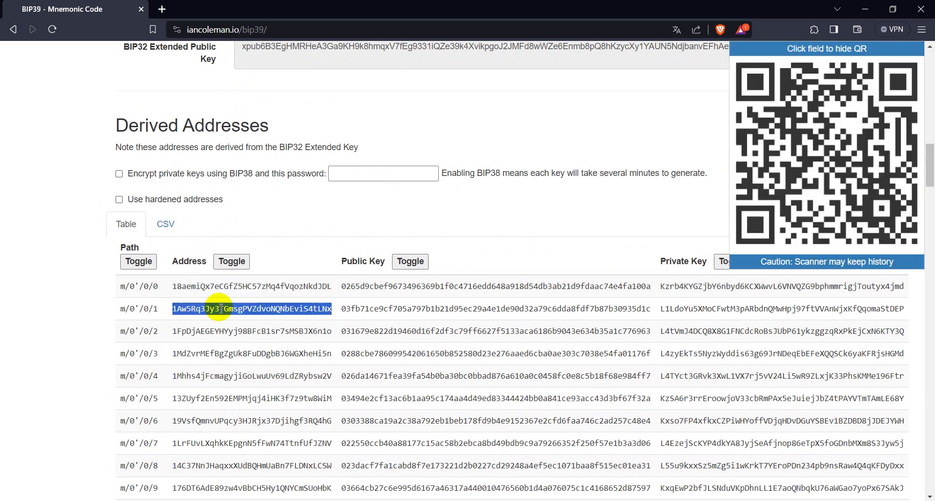
pyautogui.doubleClick(225, 331)
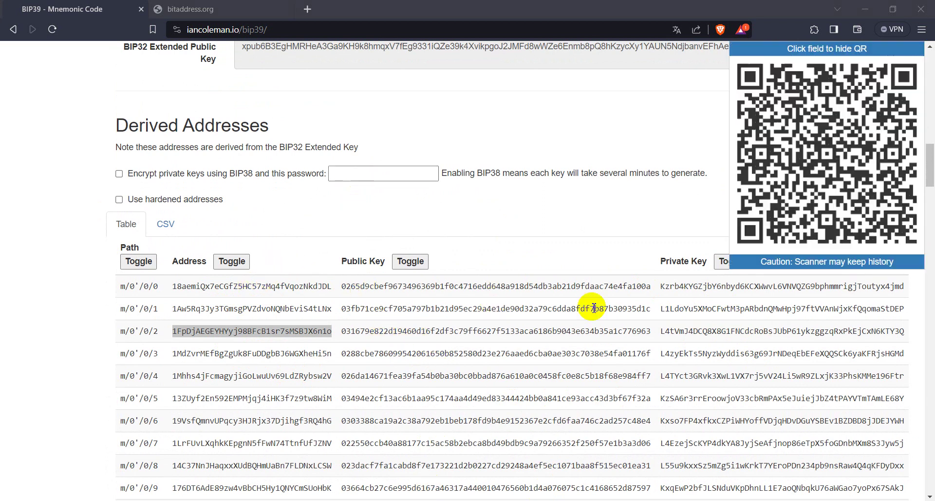
pyautogui.doubleClick(692, 287)
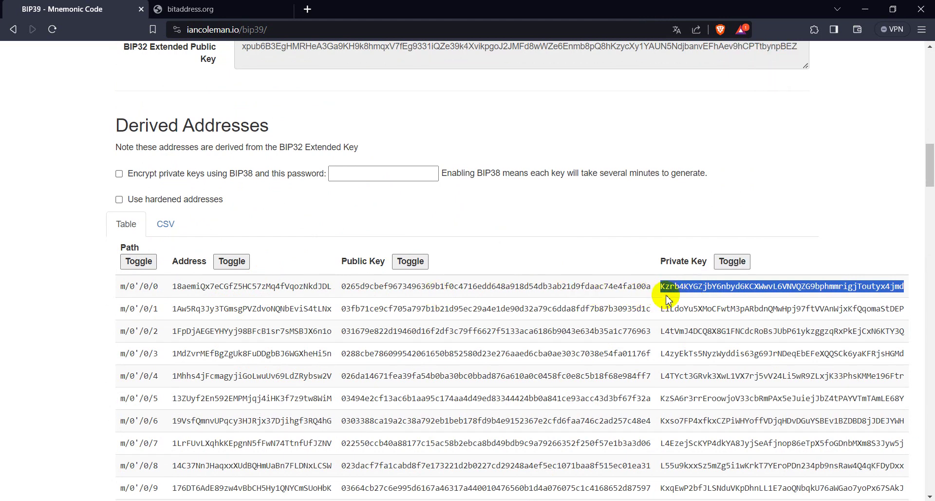
# Decode the pasted m/0'/0/0 key in bitaddress.org Wallet Details and compare its compressed address.
pyautogui.click(242, 11)
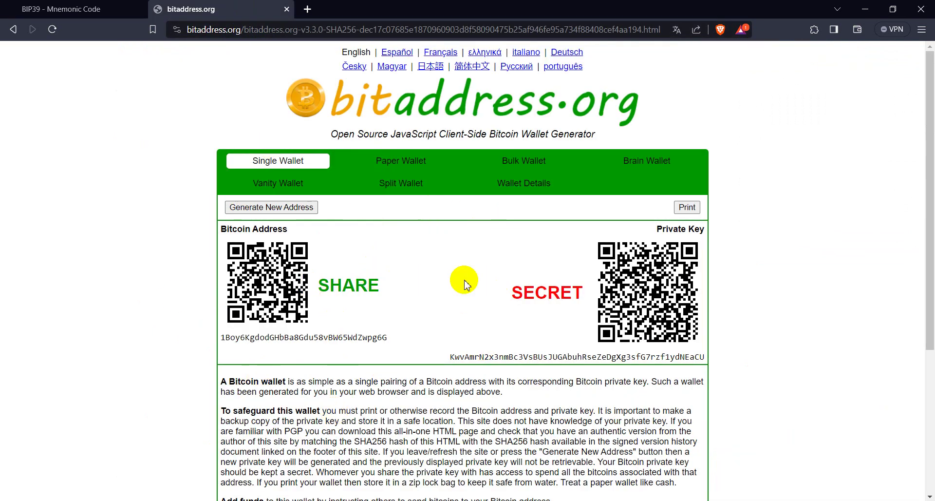
pyautogui.click(530, 189)
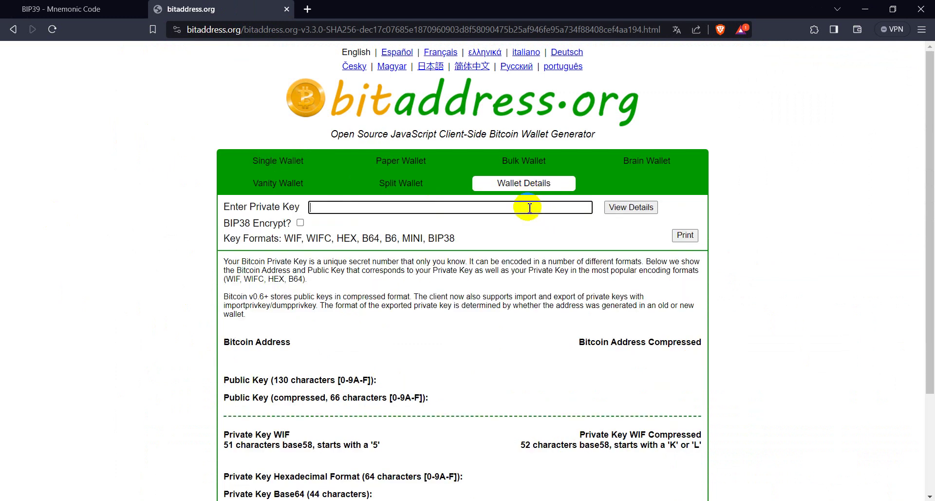
pyautogui.hotkey('ctrl', 'v')
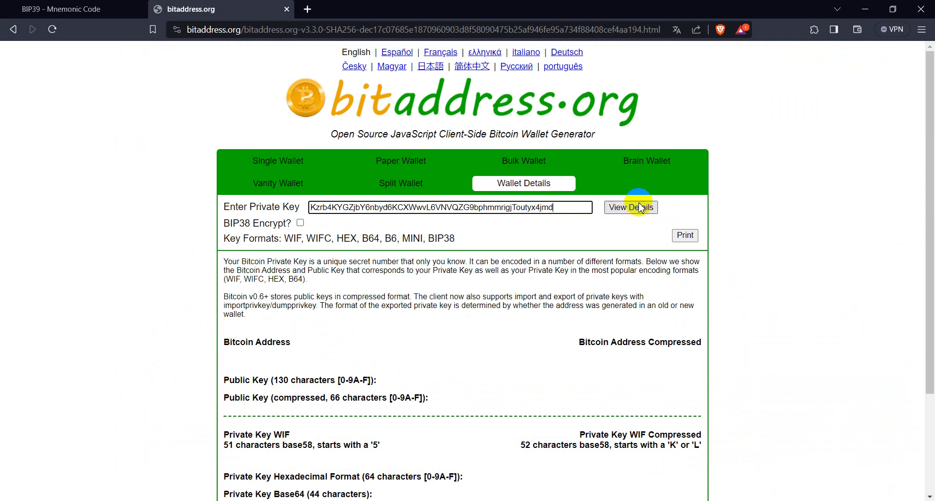
pyautogui.click(639, 208)
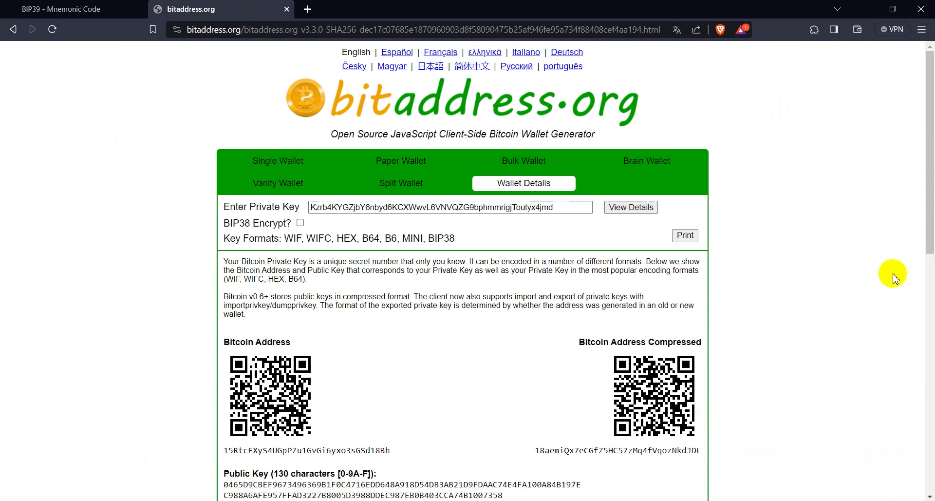
pyautogui.scroll(-2, 927, 258)
pyautogui.scroll(-1, 931, 288)
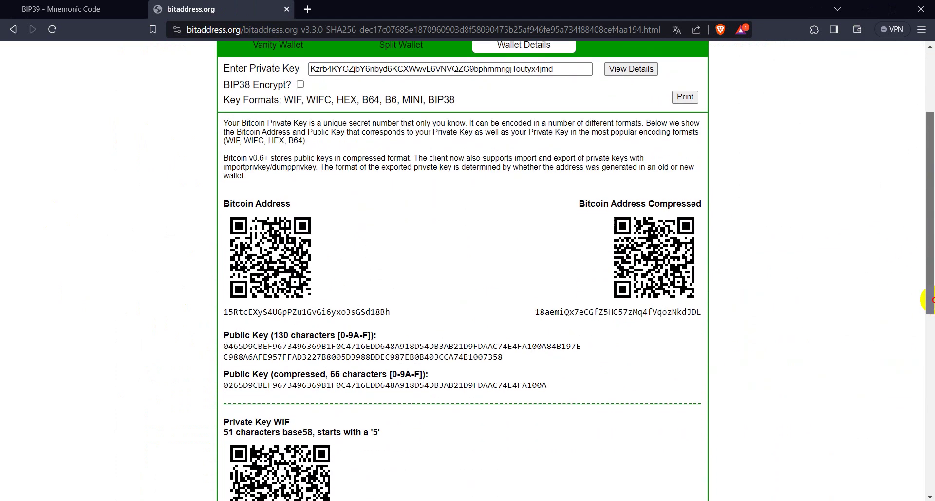
pyautogui.doubleClick(550, 313)
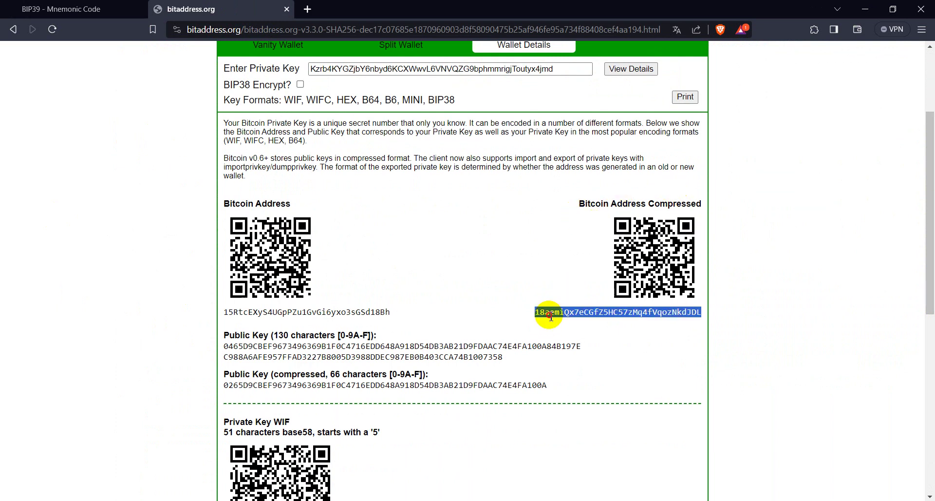
pyautogui.click(79, 10)
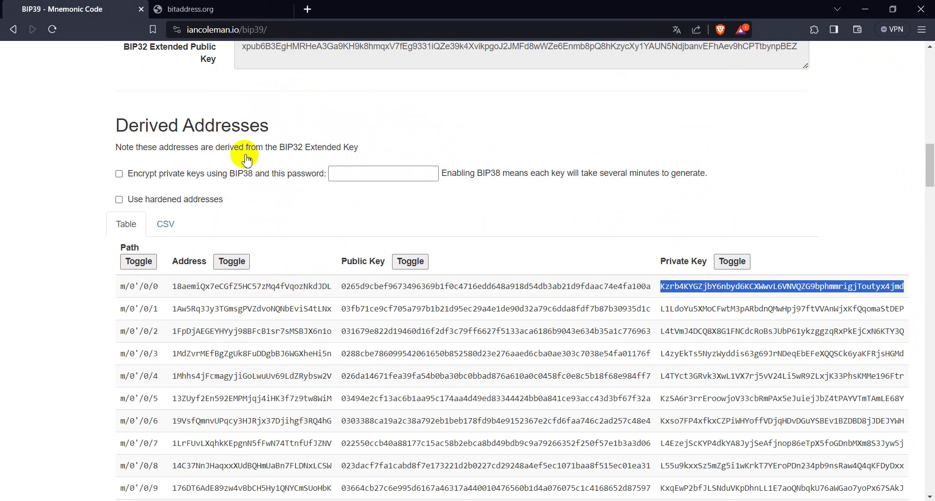
pyautogui.click(191, 9)
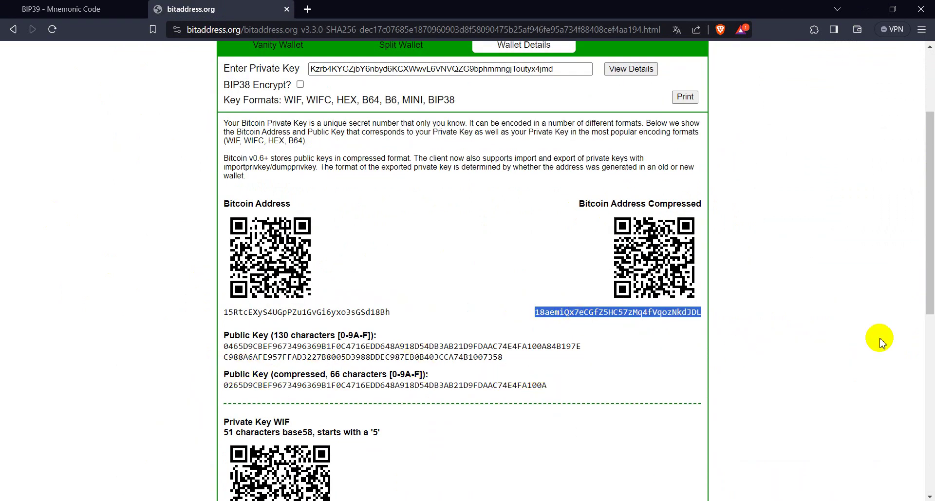
# Select and copy the 64-character hexadecimal private key in bitaddress.org.
pyautogui.scroll(-1, 930, 329)
pyautogui.moveTo(930, 329); pyautogui.dragTo(922, 439)
pyautogui.moveTo(295, 383); pyautogui.dragTo(308, 390)
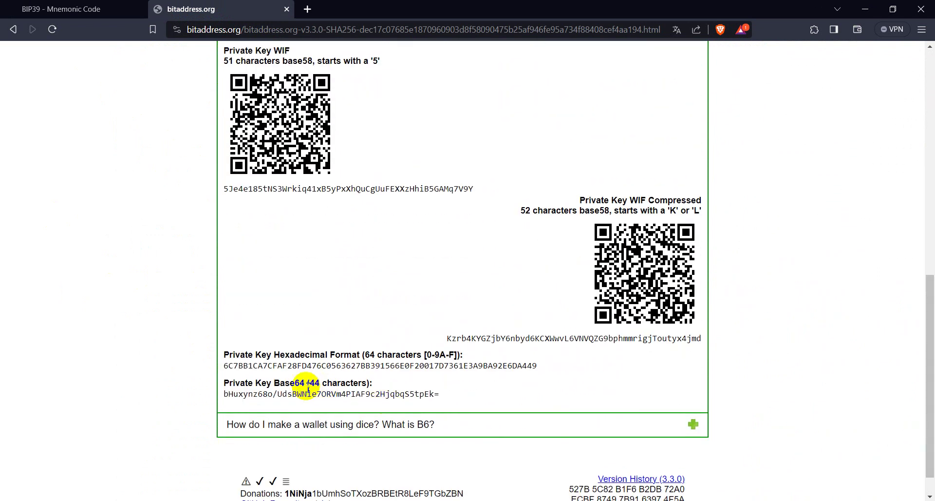
pyautogui.doubleClick(284, 364)
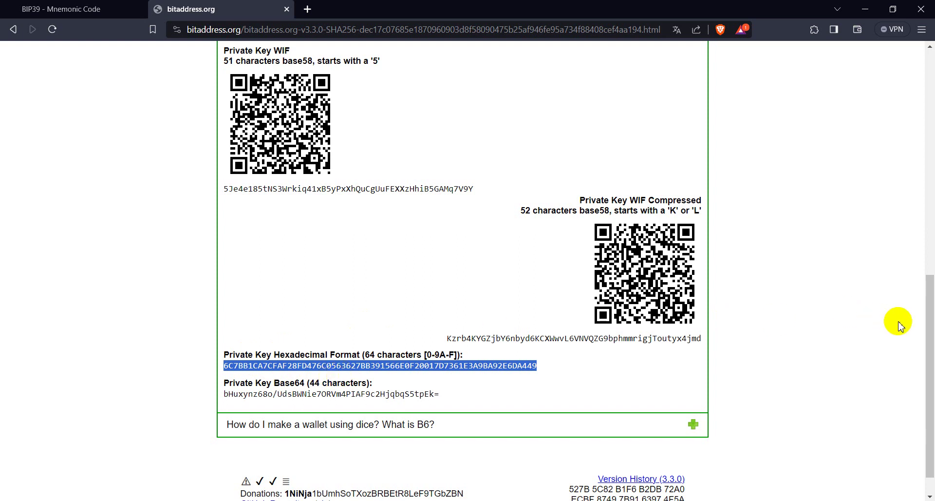
pyautogui.moveTo(928, 304); pyautogui.dragTo(929, 207)
pyautogui.scroll(2, 929, 207)
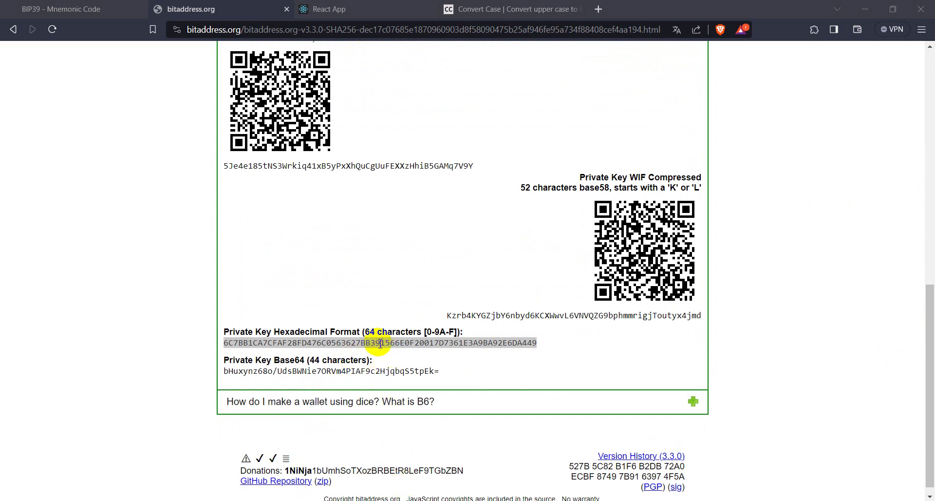
# Convert the hex key to lower case in Convert Case and select it.
pyautogui.click(491, 13)
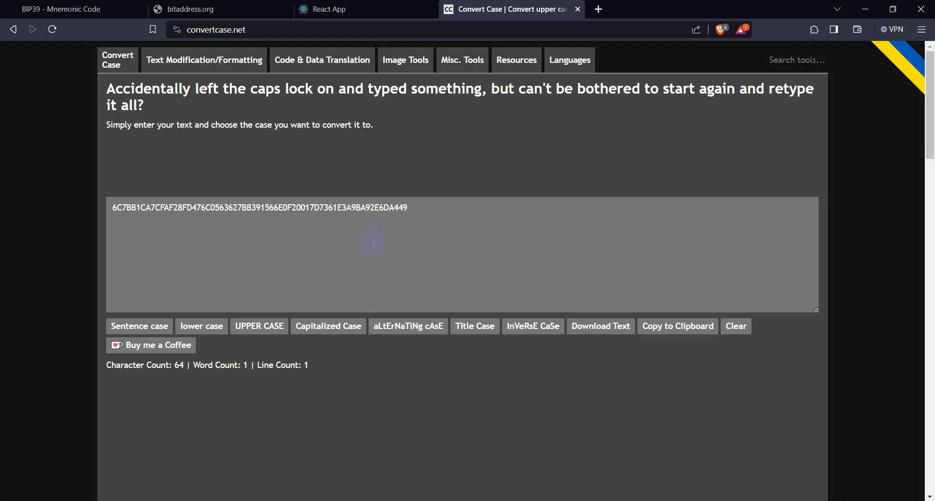
pyautogui.click(217, 330)
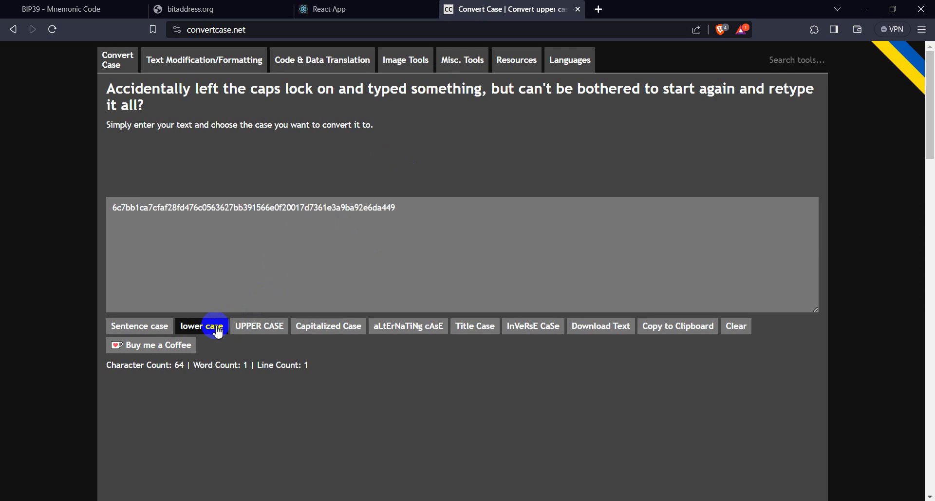
pyautogui.doubleClick(260, 207)
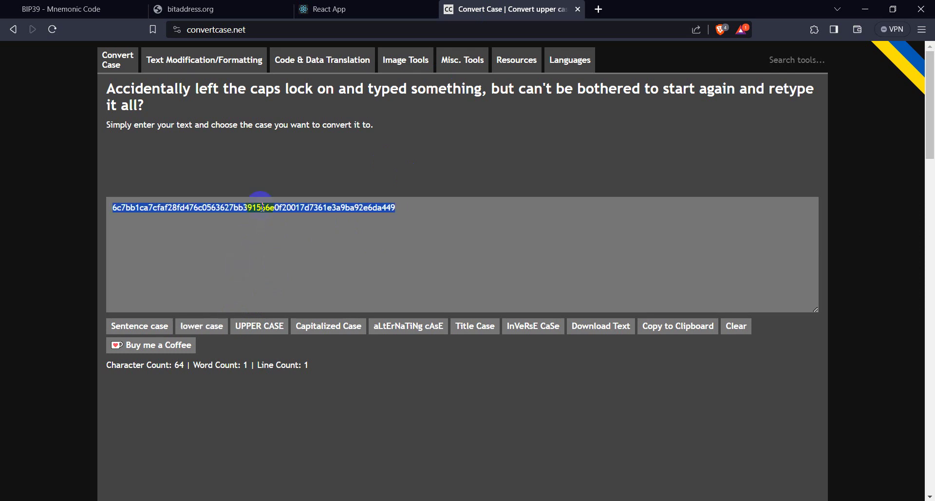
# Open the Access Console in Satoshi Vision Web Menu, switch to MainNet, and select the recomputed address.
pyautogui.click(335, 9)
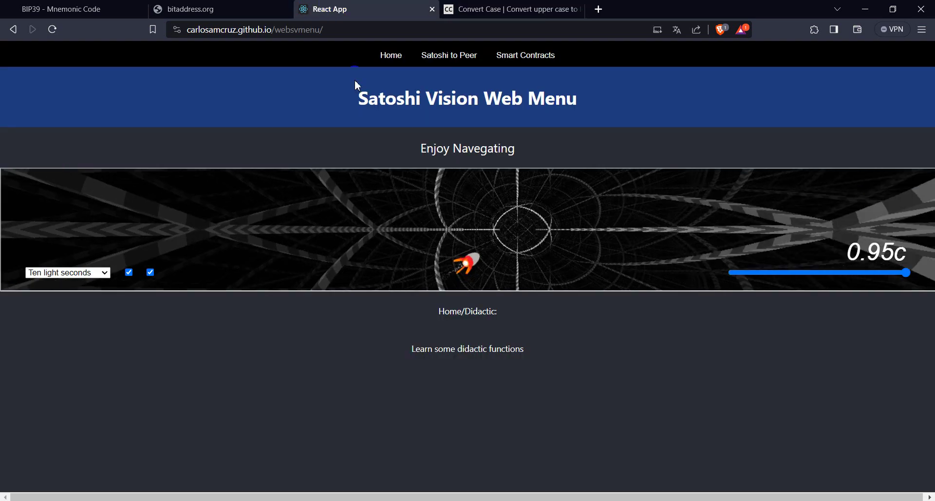
pyautogui.click(392, 55)
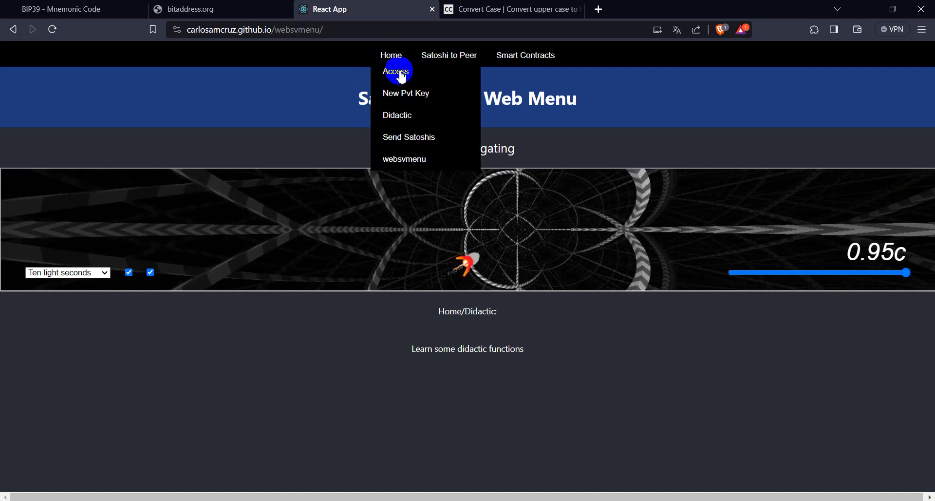
pyautogui.click(384, 73)
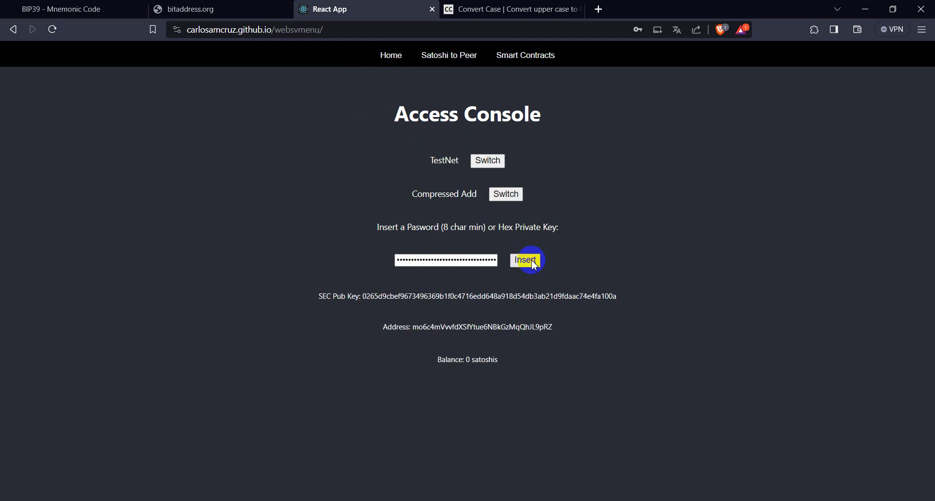
pyautogui.click(487, 163)
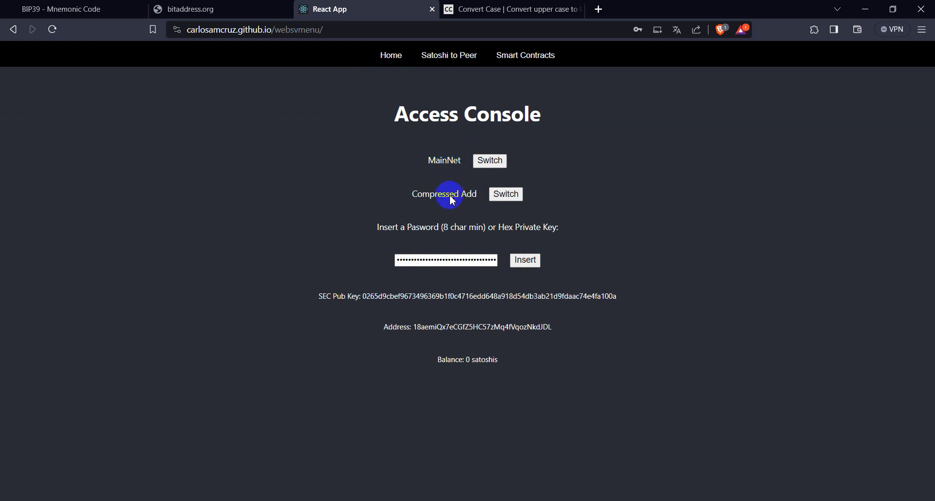
pyautogui.doubleClick(444, 329)
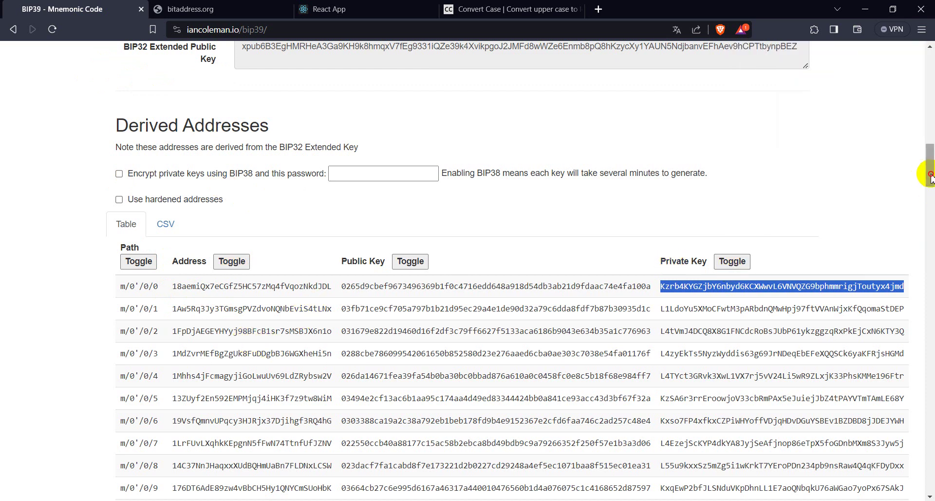
# Scroll the converter back to the top to show the 12-word mnemonic and BIP39 seed.
pyautogui.moveTo(930, 175); pyautogui.dragTo(931, 79)
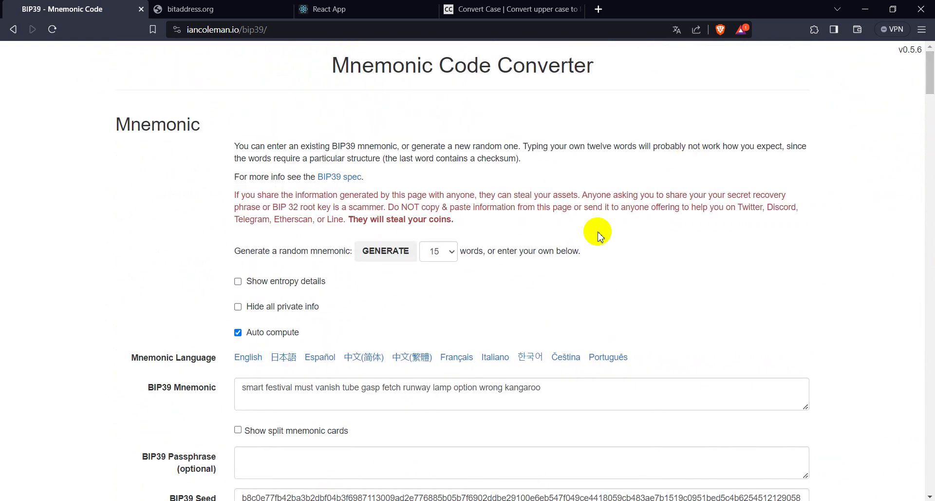